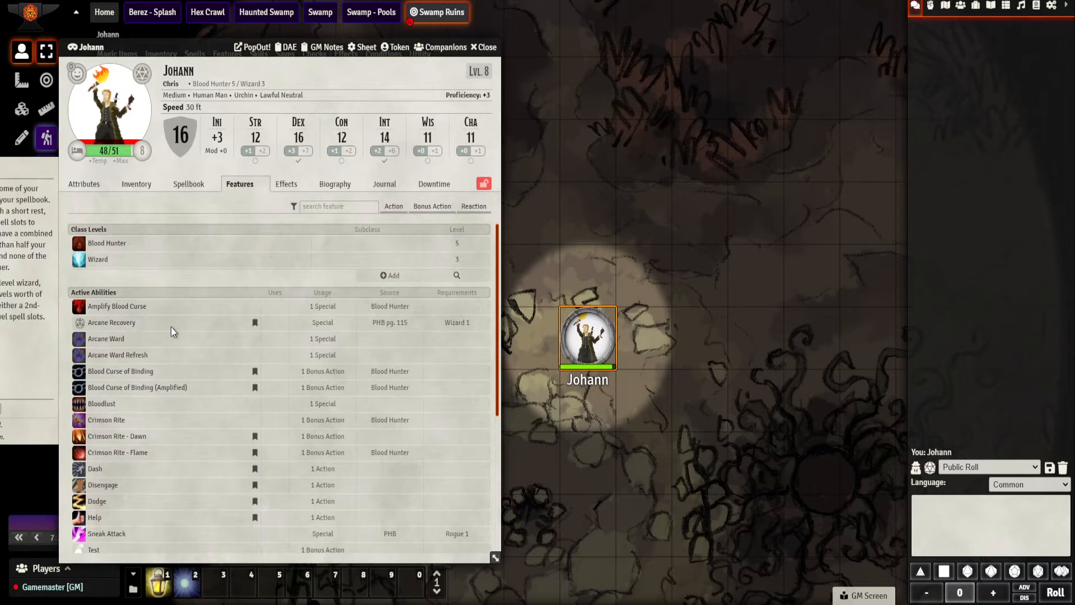
# - Use the character's Arcane Ward feature and check the resulting entry among the active effects
pyautogui.moveTo(107, 343)
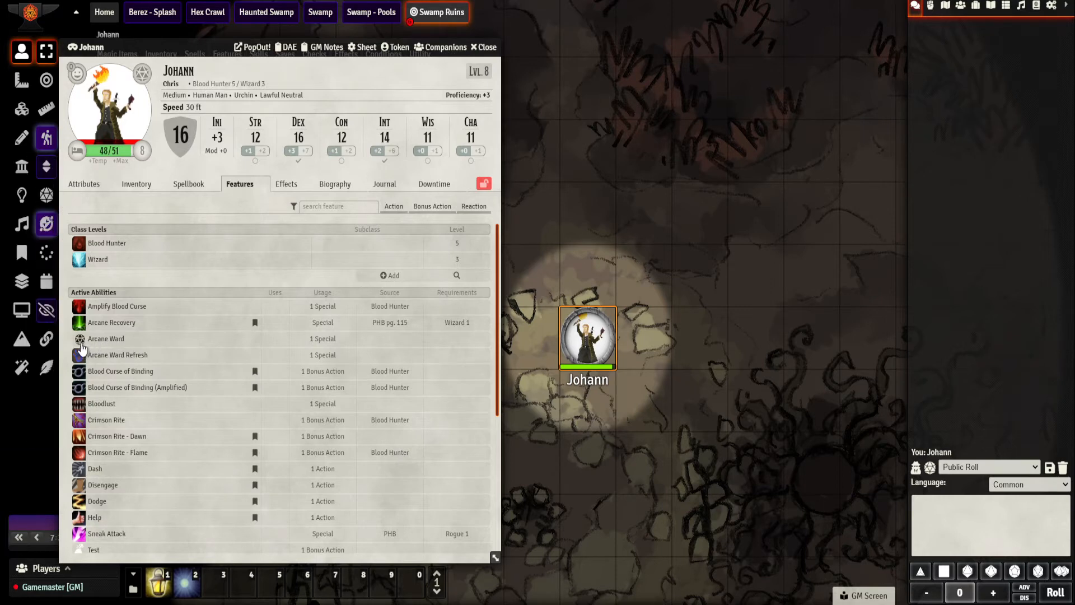
pyautogui.click(80, 339)
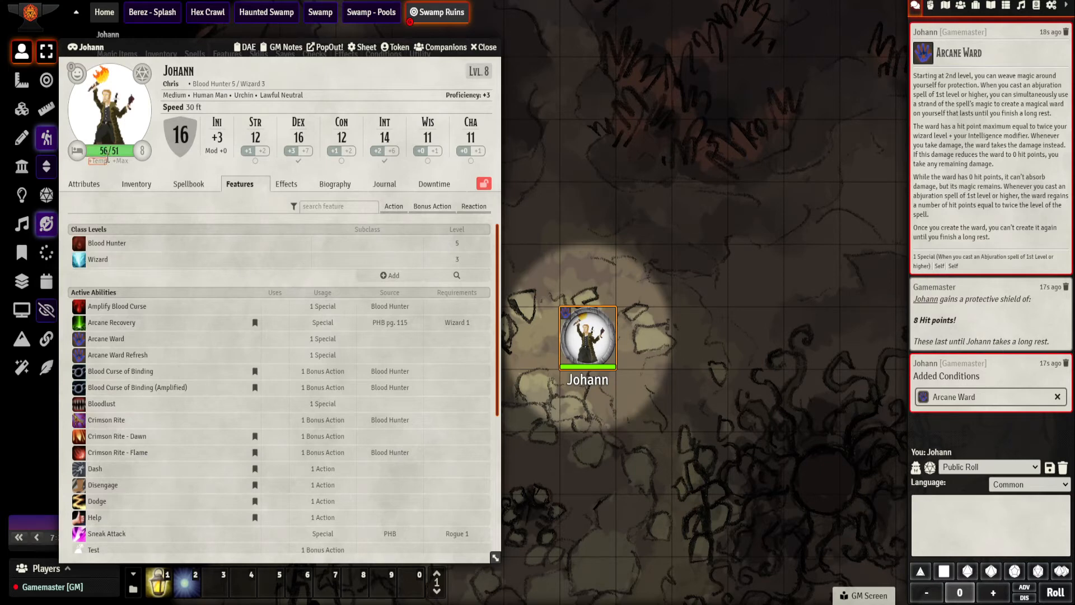
pyautogui.click(294, 187)
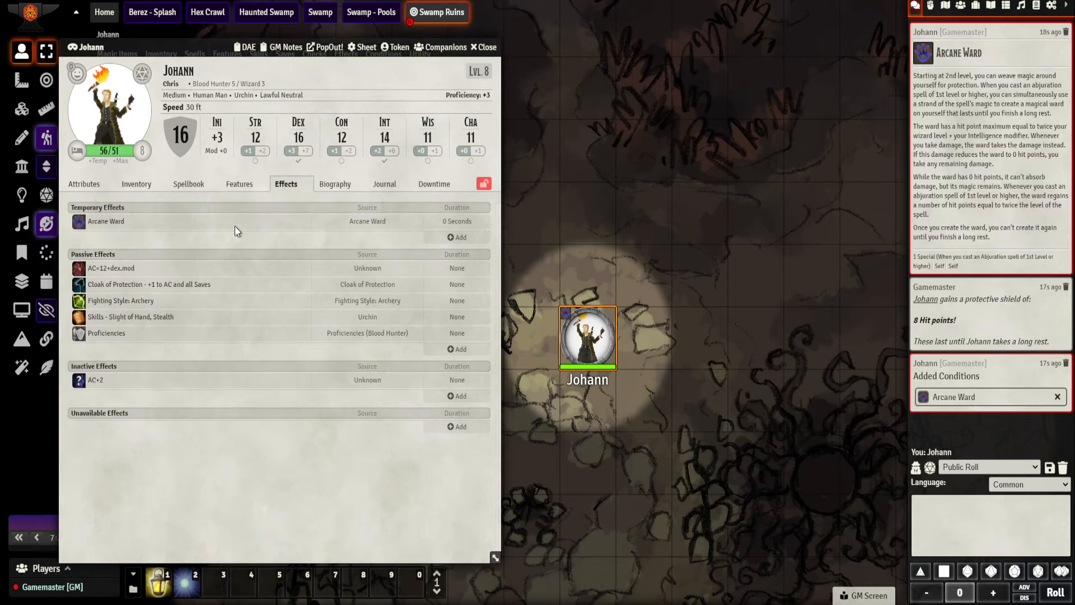
pyautogui.click(244, 186)
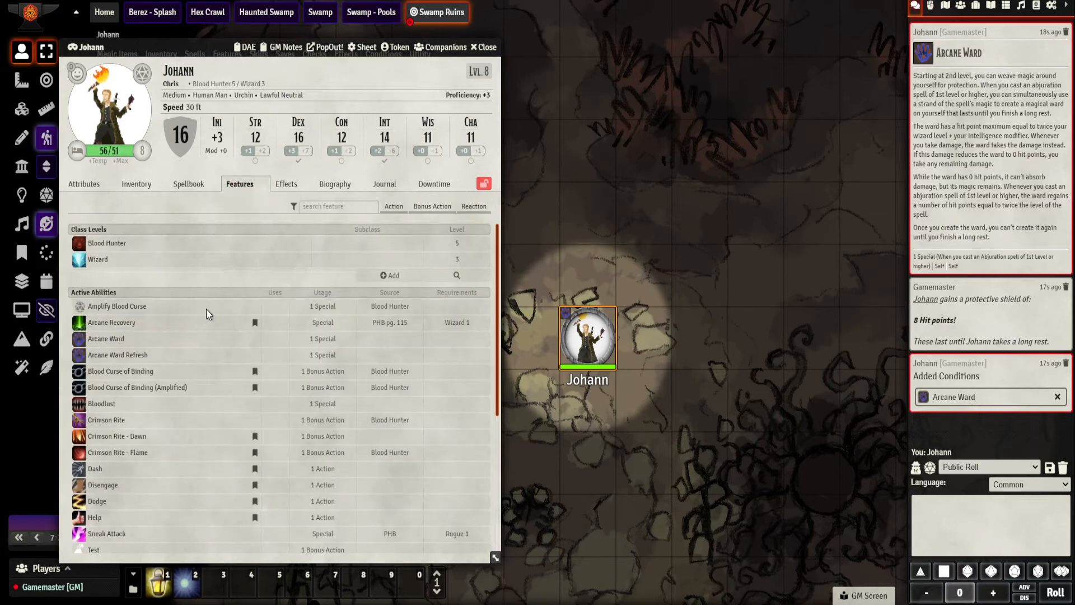
pyautogui.moveTo(230, 341)
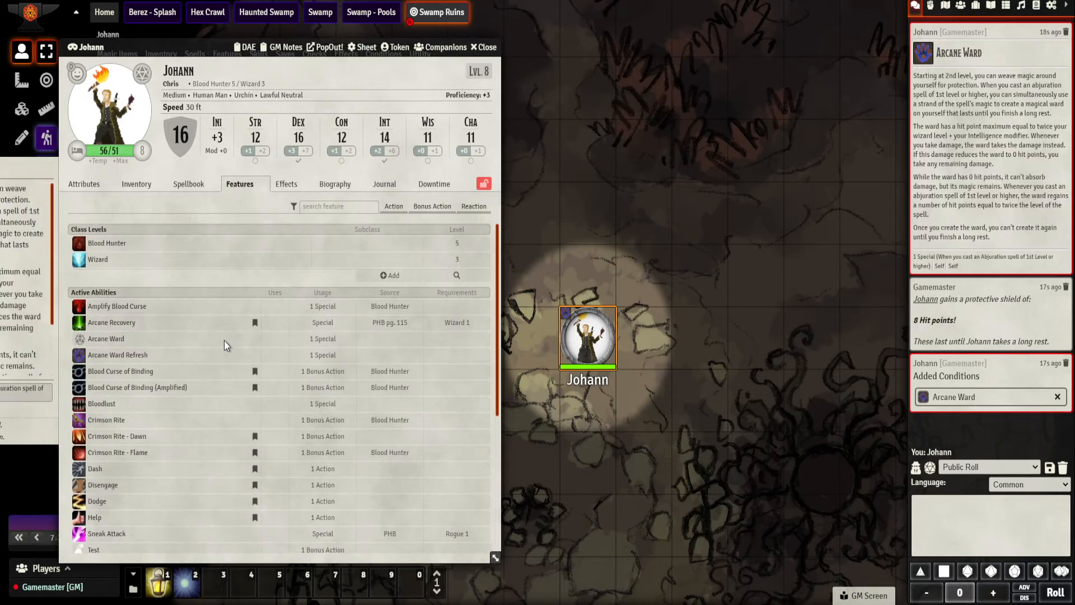
# - Cast the Shield spell at 1st Level without consuming a spell slot
pyautogui.click(197, 188)
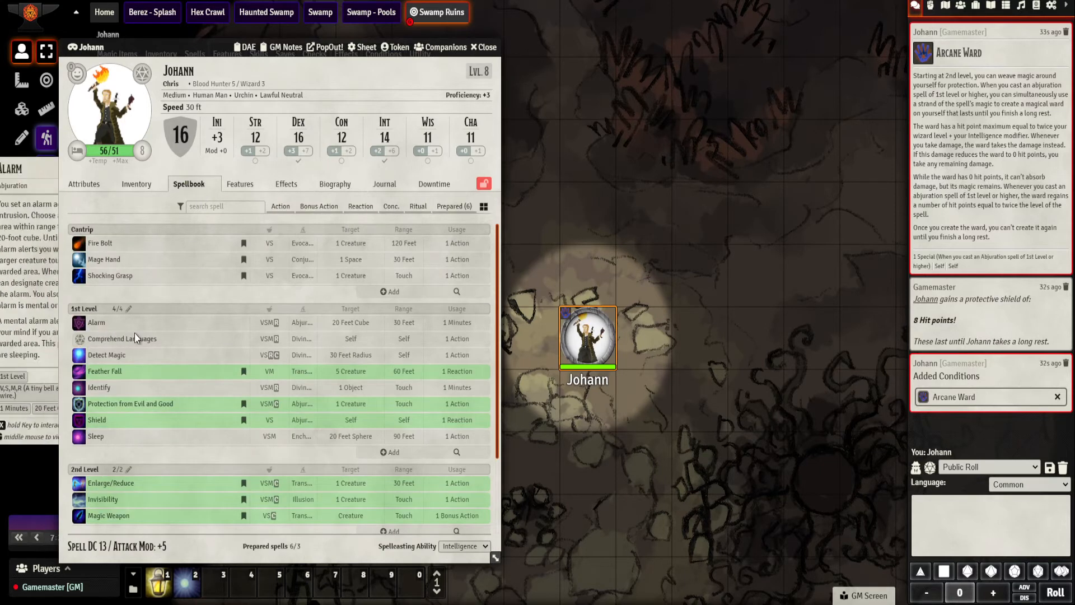
pyautogui.click(81, 422)
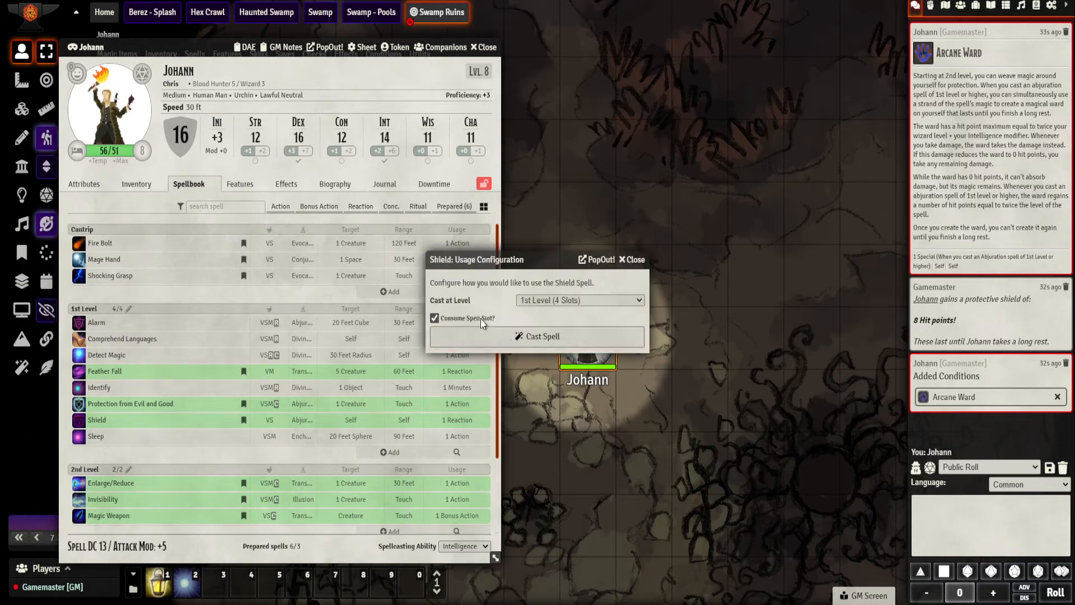
pyautogui.click(480, 318)
pyautogui.click(482, 336)
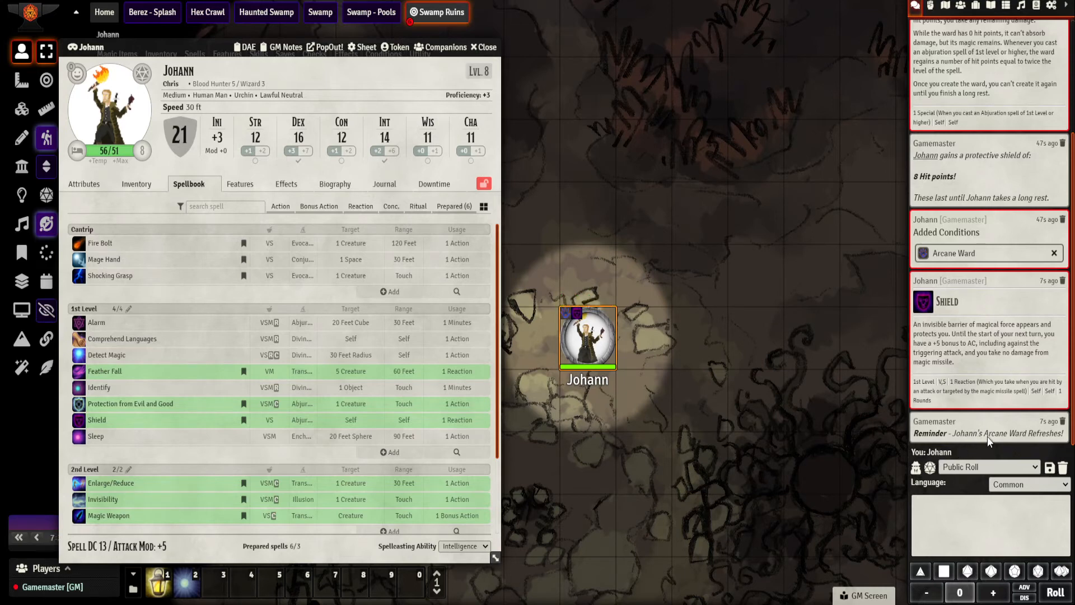
# - Use the Arcane Ward Refresh feature with the spell level set to Level One
pyautogui.moveTo(257, 334)
pyautogui.click(245, 186)
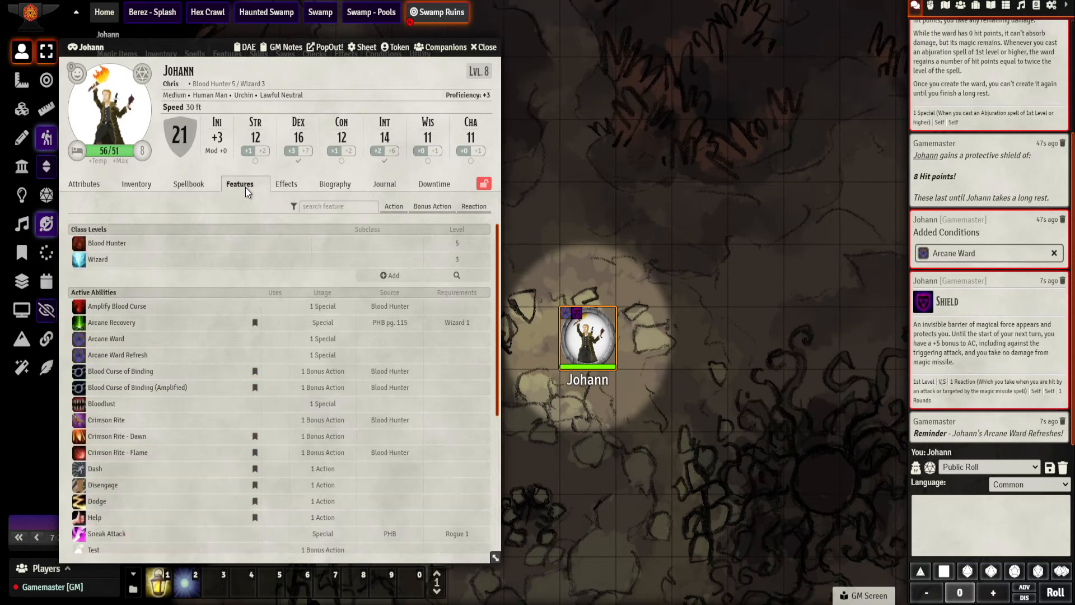
pyautogui.moveTo(81, 361)
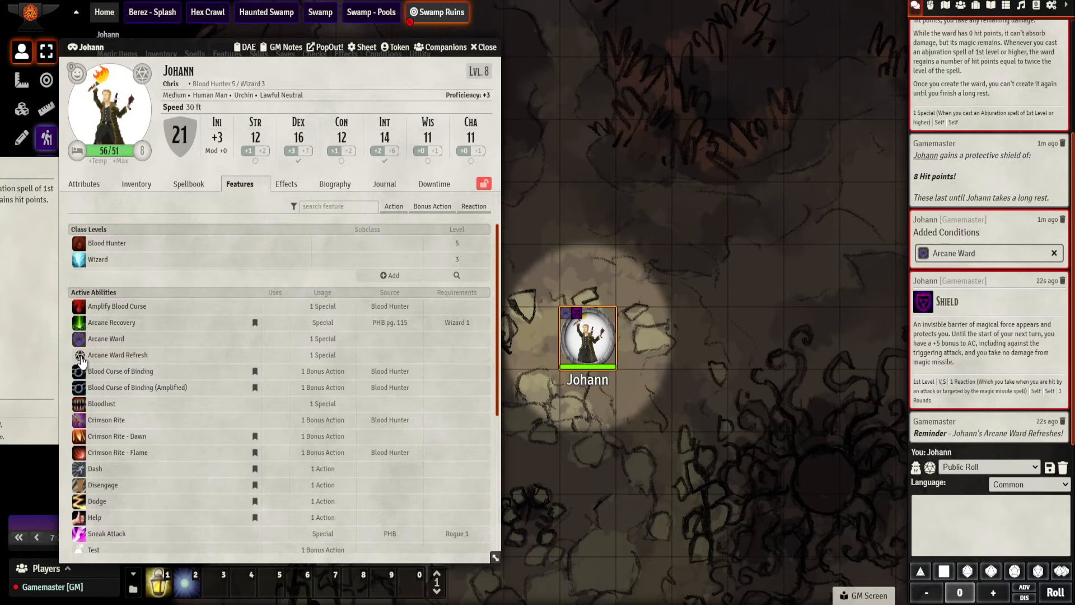
pyautogui.click(81, 358)
pyautogui.click(563, 298)
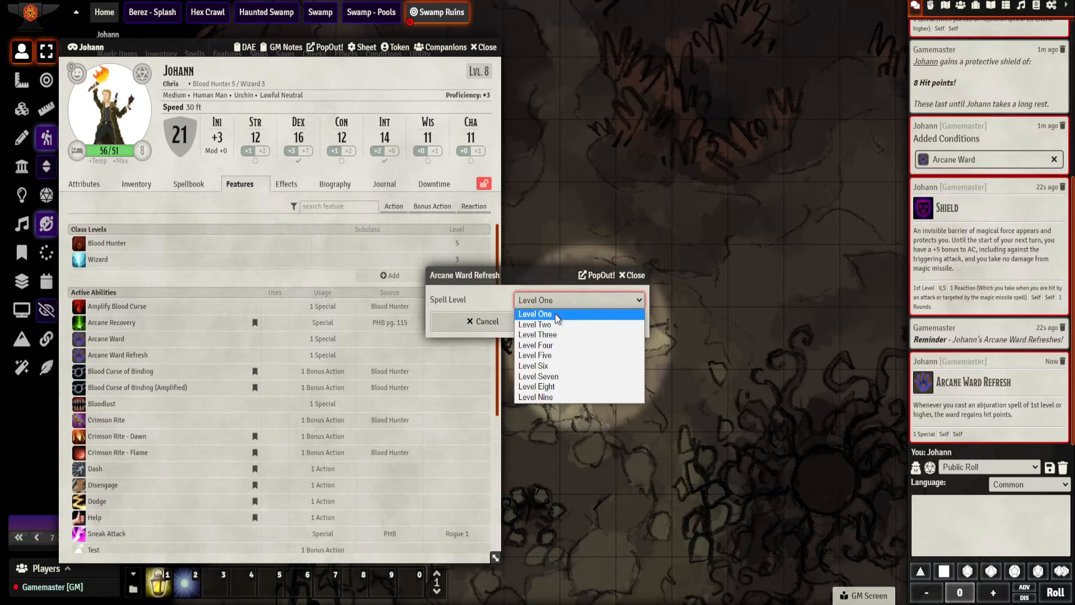
pyautogui.click(556, 313)
pyautogui.click(596, 321)
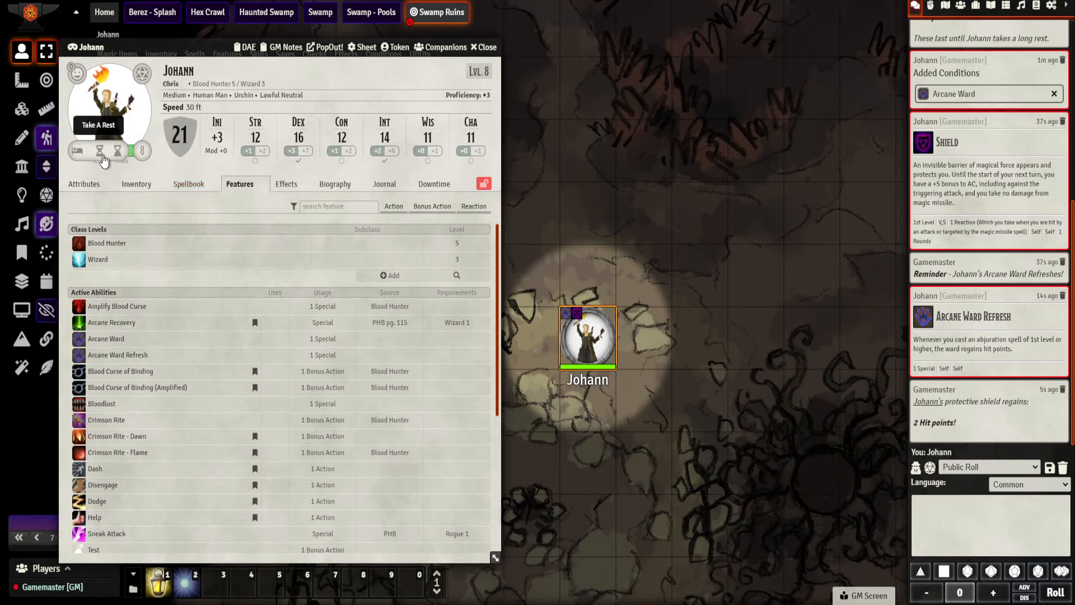
# - Have the character take a long rest
pyautogui.click(75, 157)
pyautogui.click(464, 345)
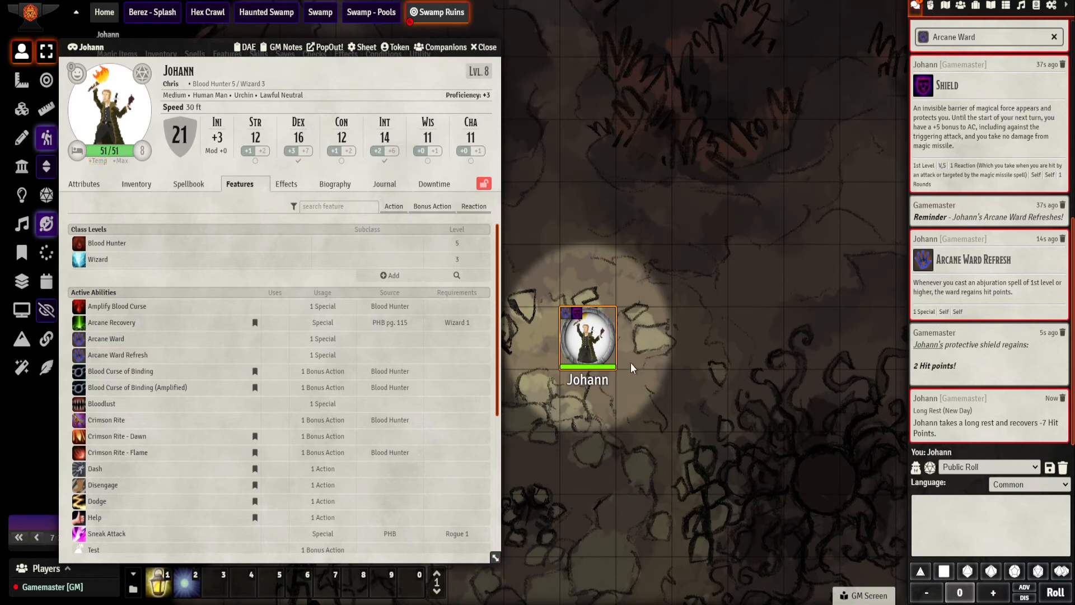
# - Delete the Arcane Ward and Shield temporary effects from the character
pyautogui.click(288, 186)
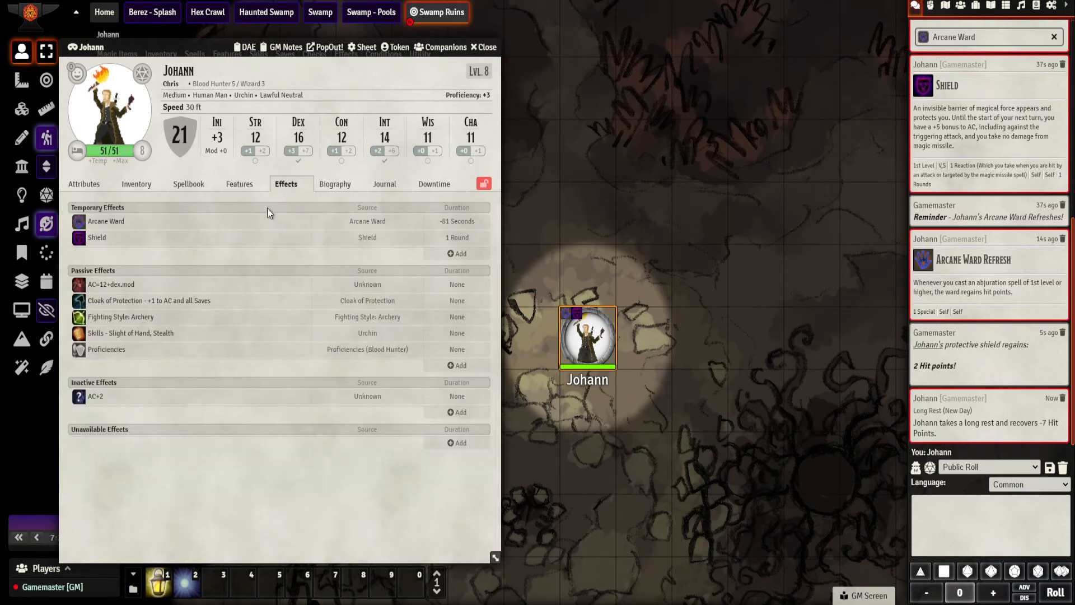
pyautogui.rightClick(99, 225)
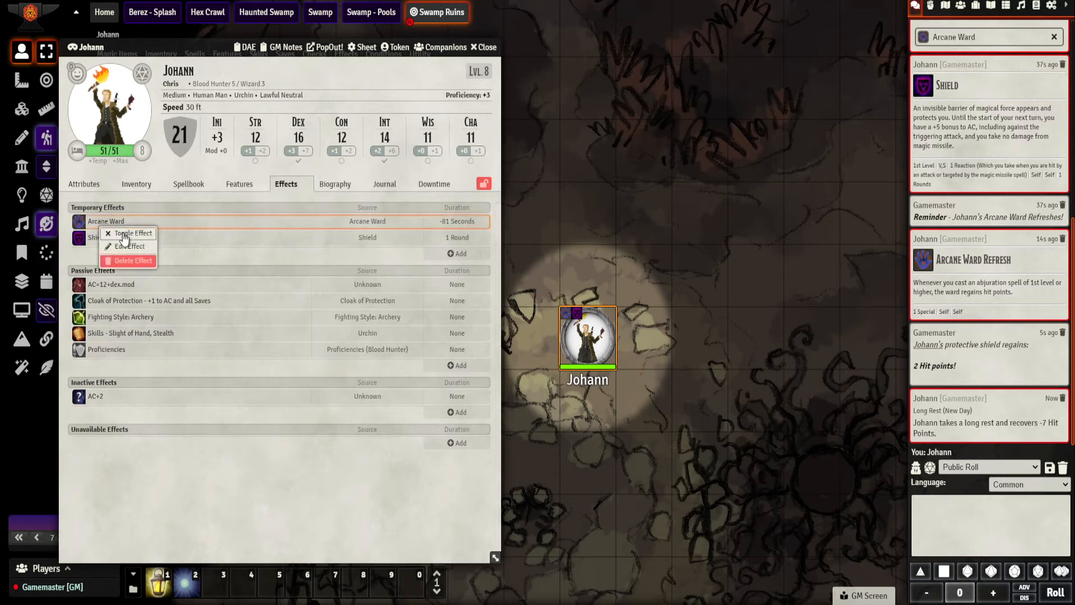
pyautogui.click(131, 260)
pyautogui.rightClick(103, 226)
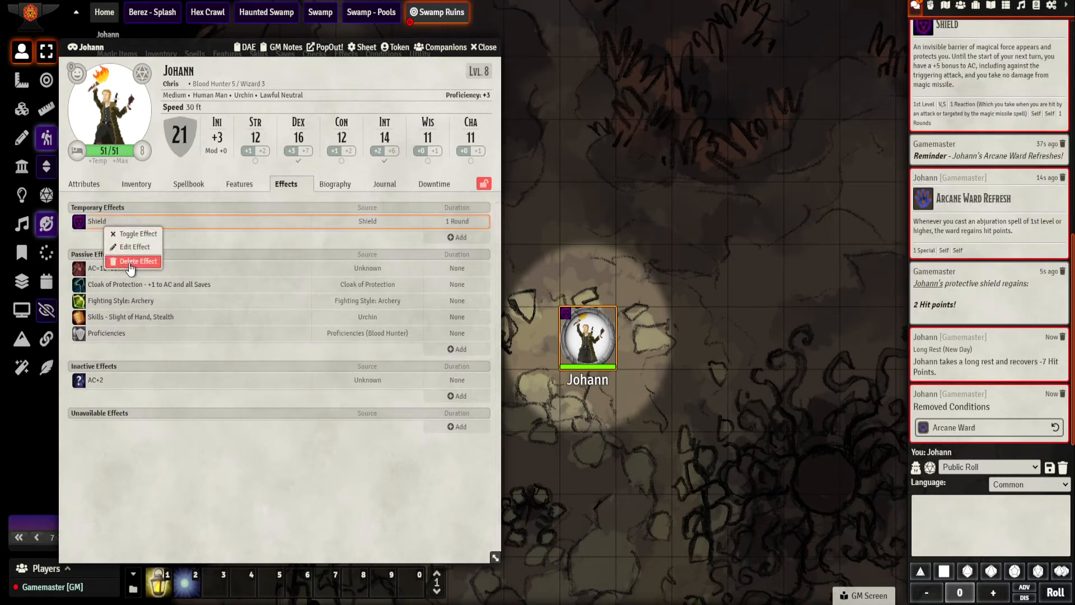
pyautogui.click(131, 259)
# - Cast Shield at 1st Level without consuming a spell slot while no ward is active, and check the character's effects
pyautogui.click(193, 185)
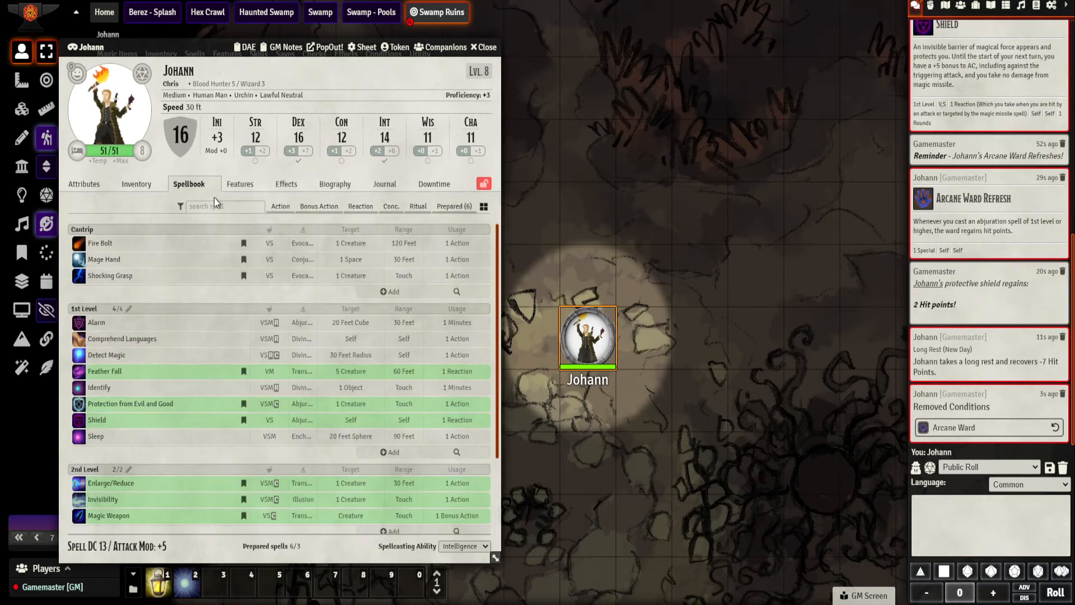
pyautogui.click(79, 419)
pyautogui.click(472, 319)
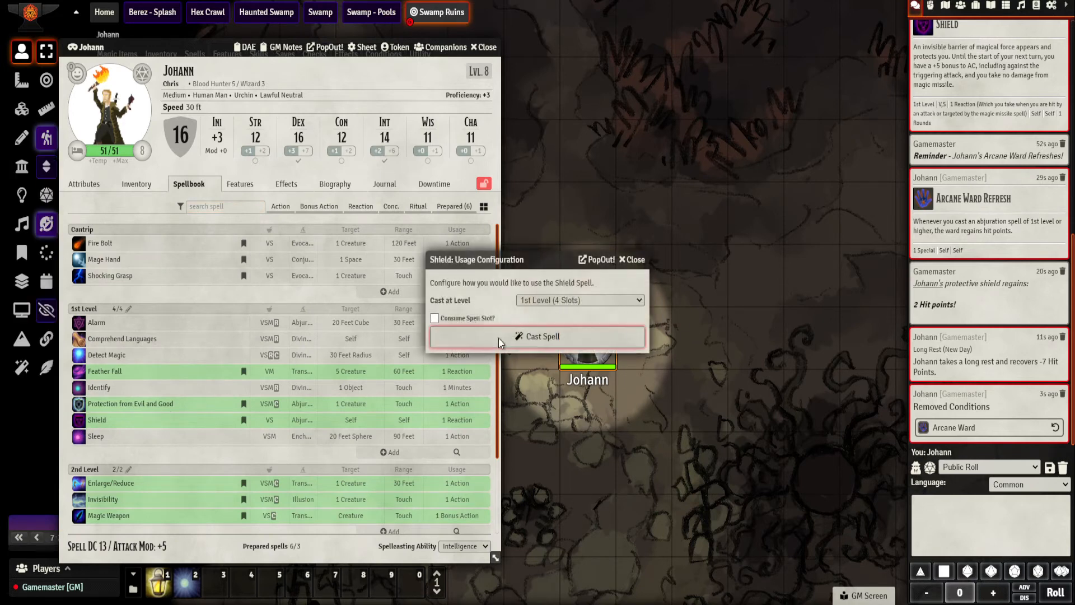
pyautogui.click(515, 339)
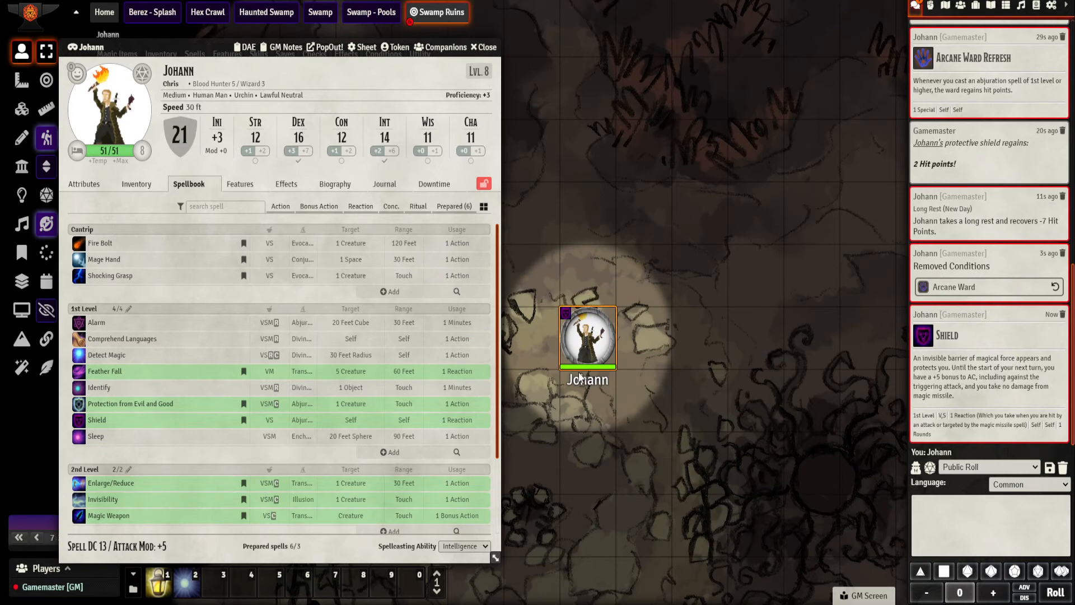
pyautogui.click(288, 185)
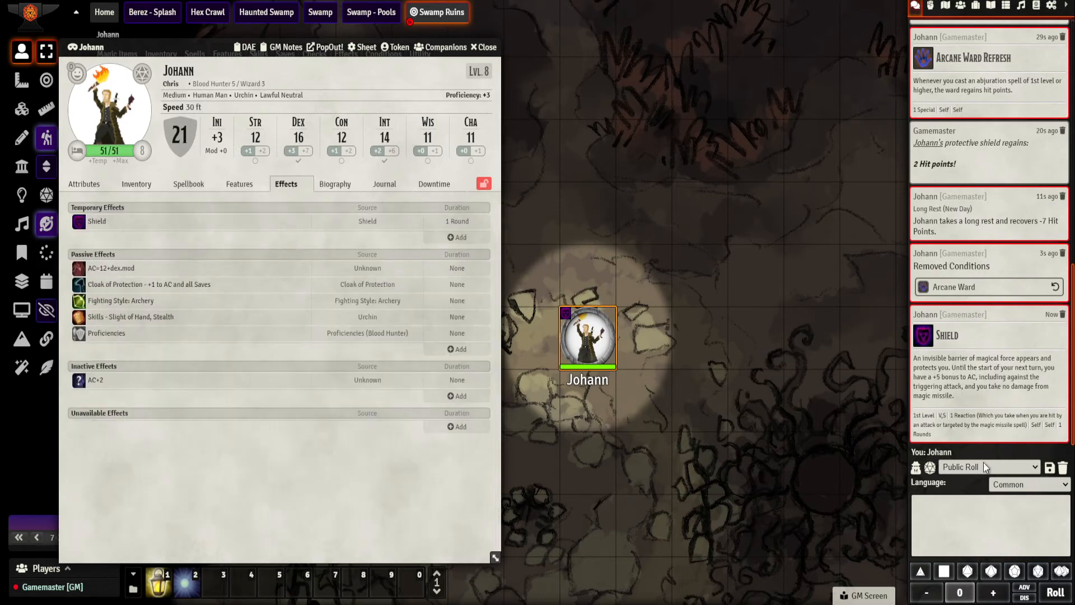
# - Use Arcane Ward Refresh while no ward is active and compare its chat output with the earlier messages
pyautogui.click(242, 185)
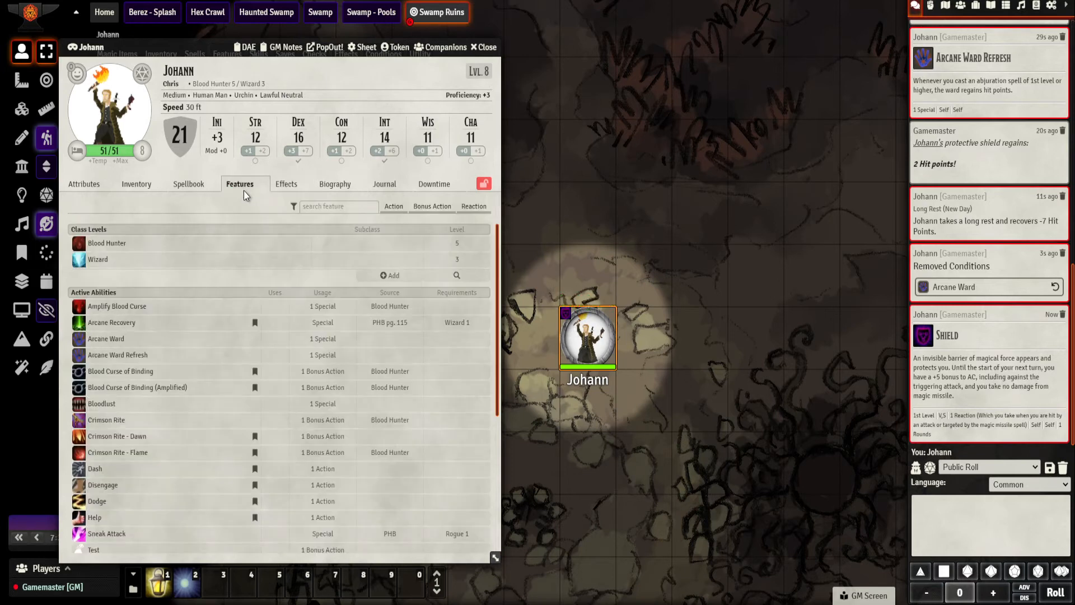
pyautogui.click(82, 355)
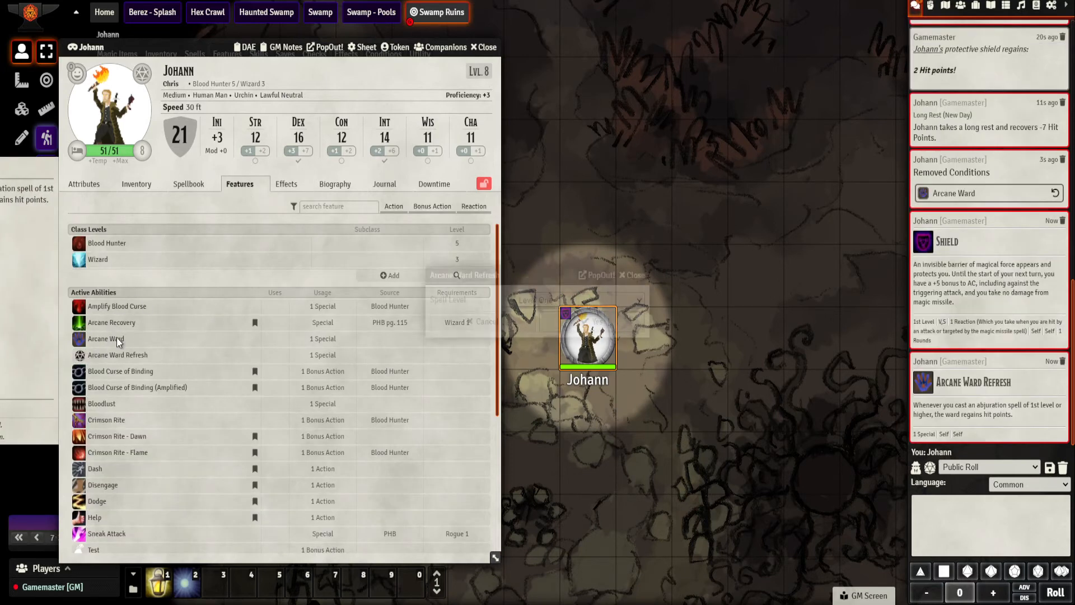
pyautogui.click(588, 322)
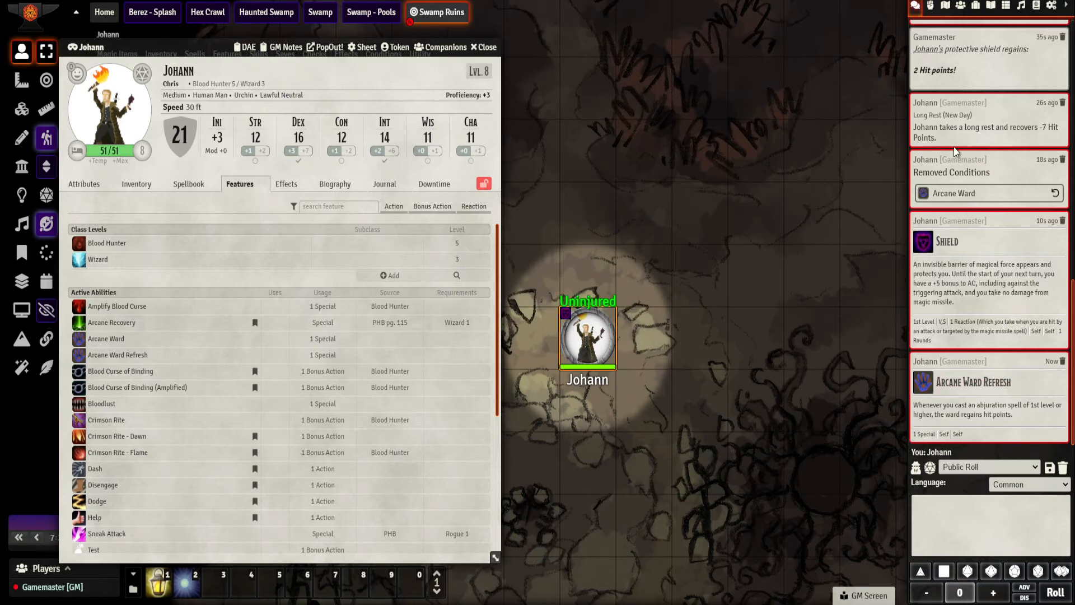
pyautogui.scroll(4, 977, 162)
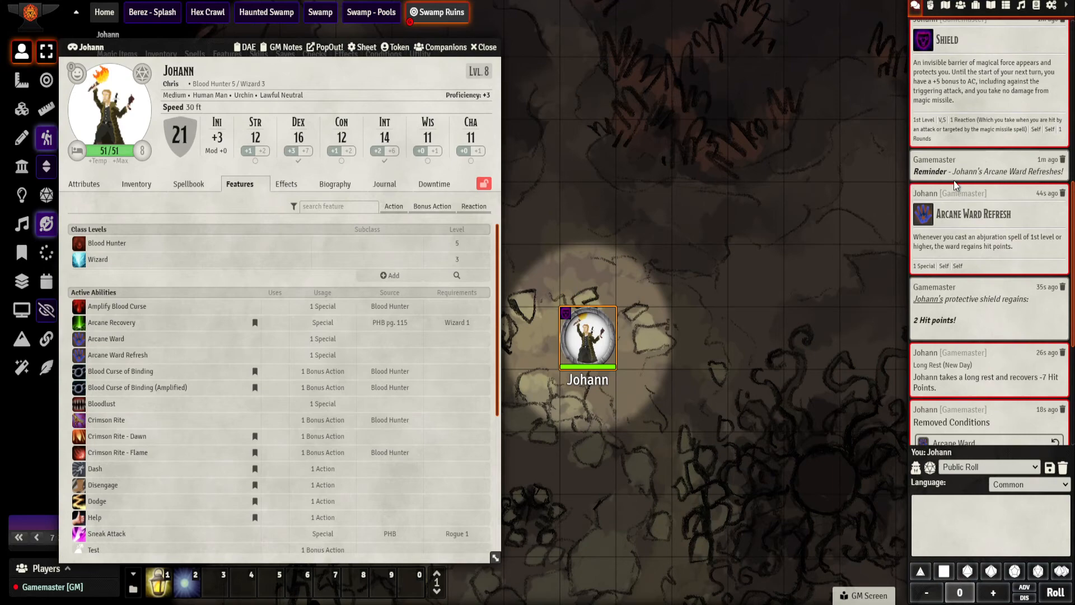
pyautogui.scroll(-5, 1059, 263)
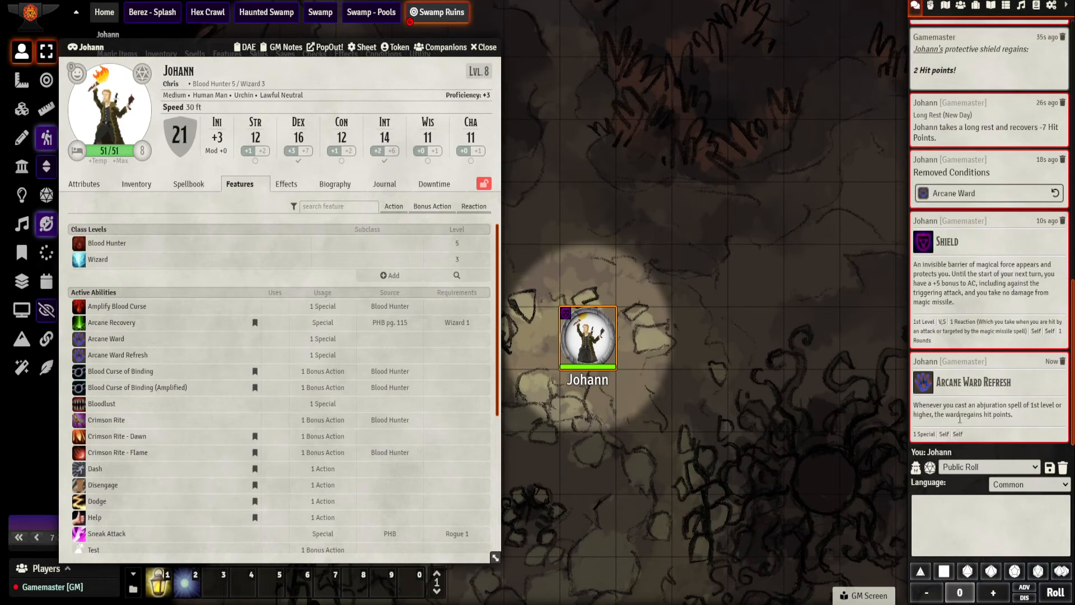
# - Delete the Shield temporary effect from the character
pyautogui.click(286, 184)
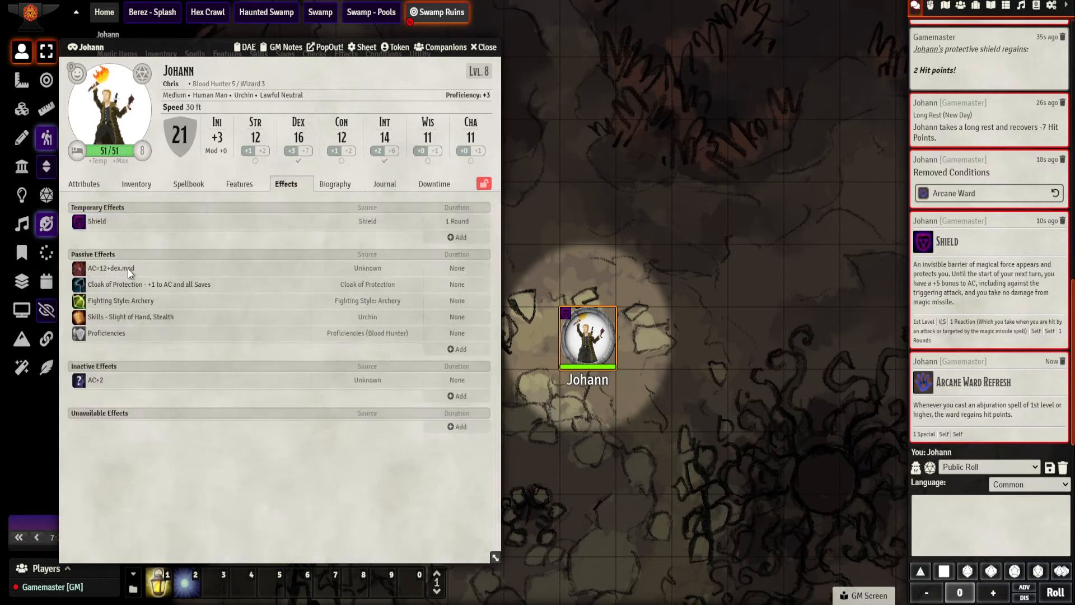
pyautogui.rightClick(108, 226)
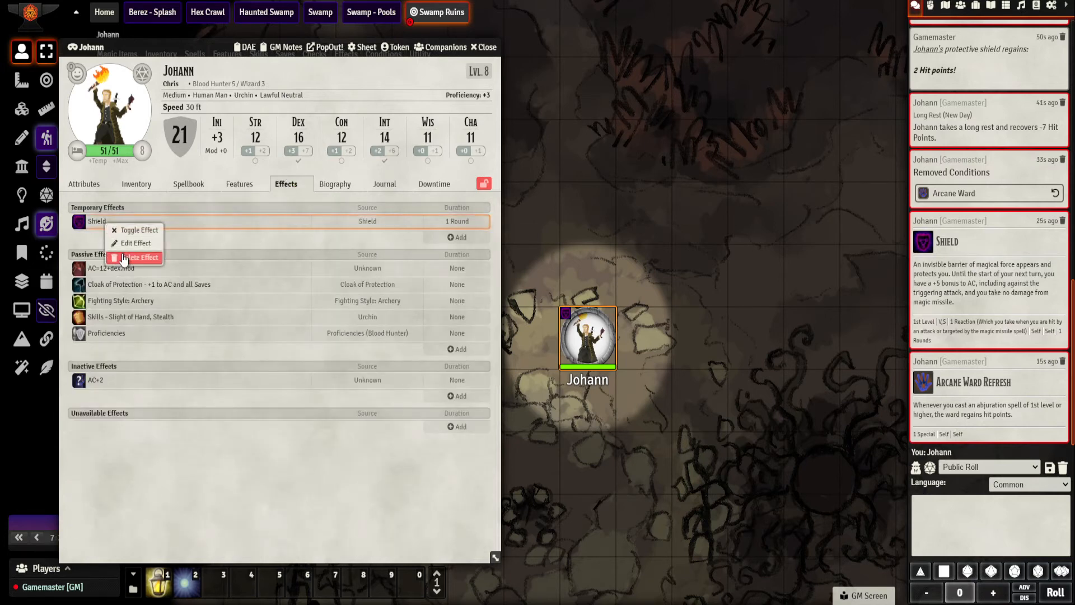
pyautogui.click(137, 257)
# - Inspect the item macro of the Arcane Ward feature, and close the item and character sheets
pyautogui.click(234, 183)
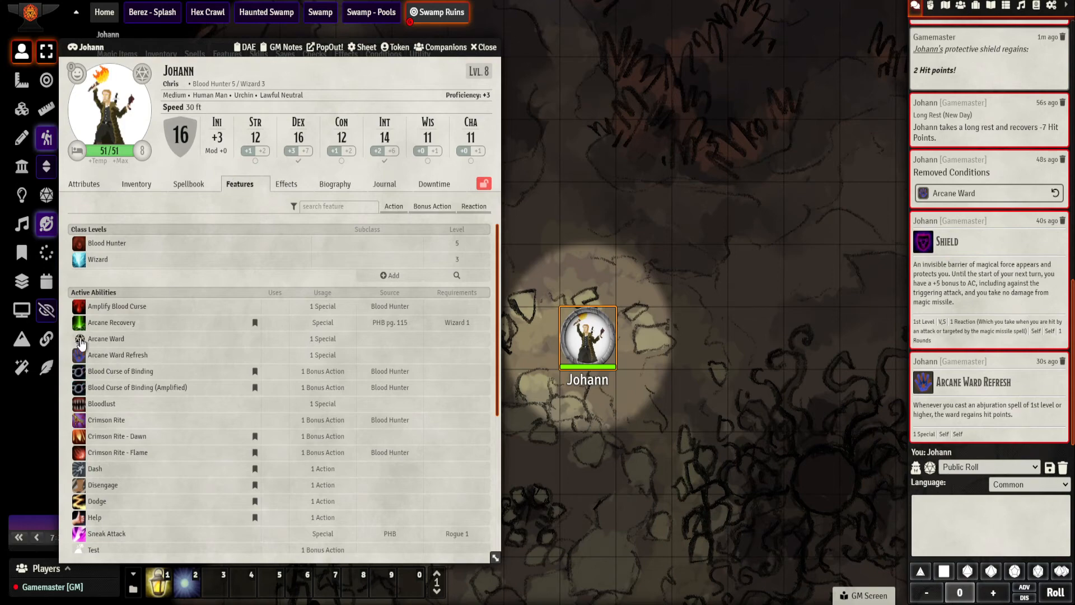
pyautogui.rightClick(109, 343)
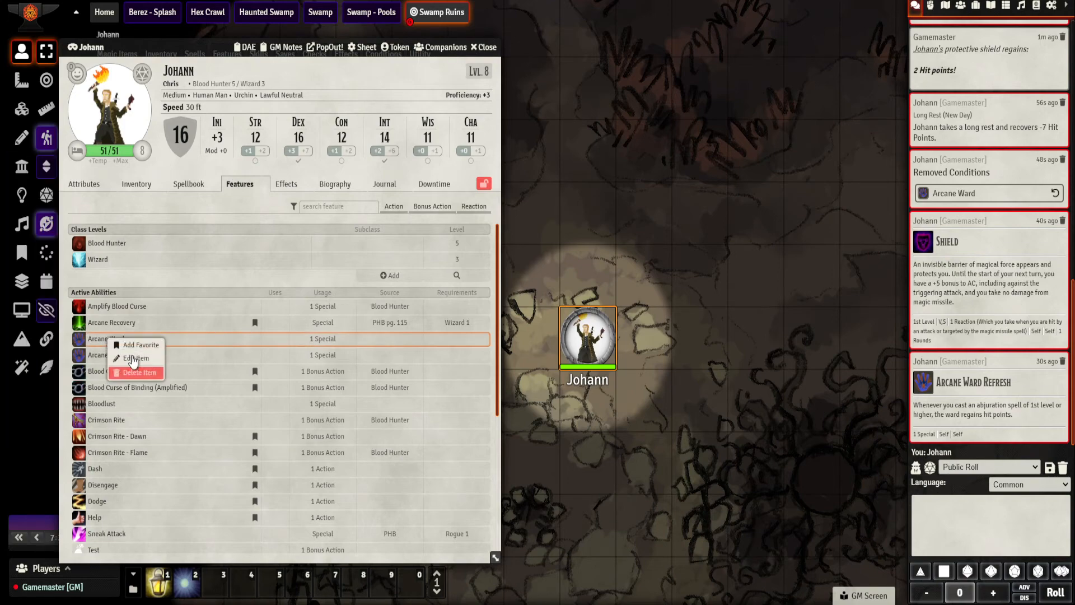
pyautogui.click(136, 358)
pyautogui.click(498, 156)
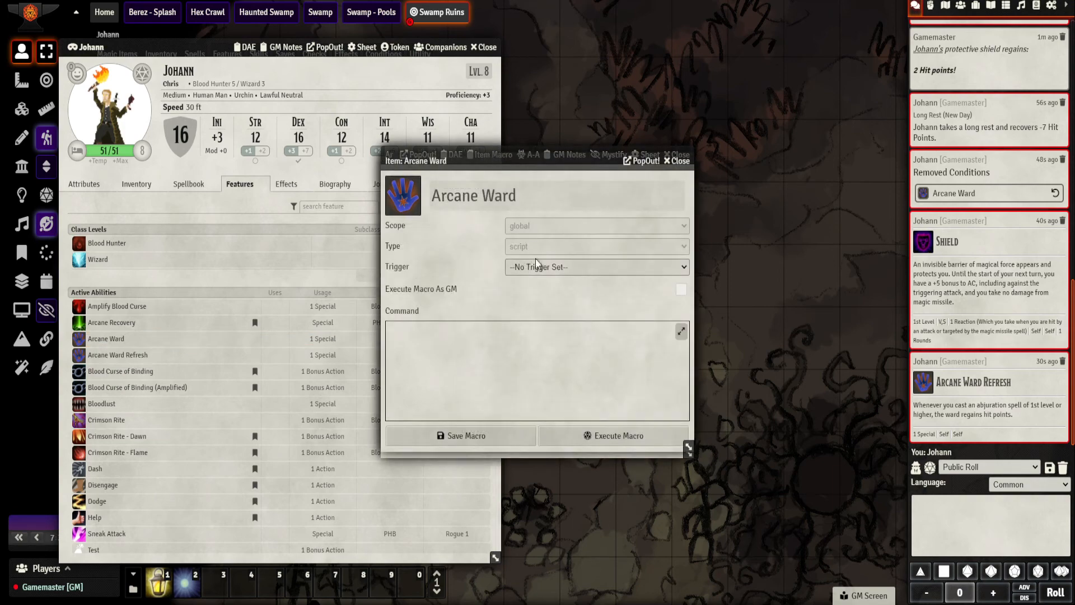
pyautogui.press('Escape')
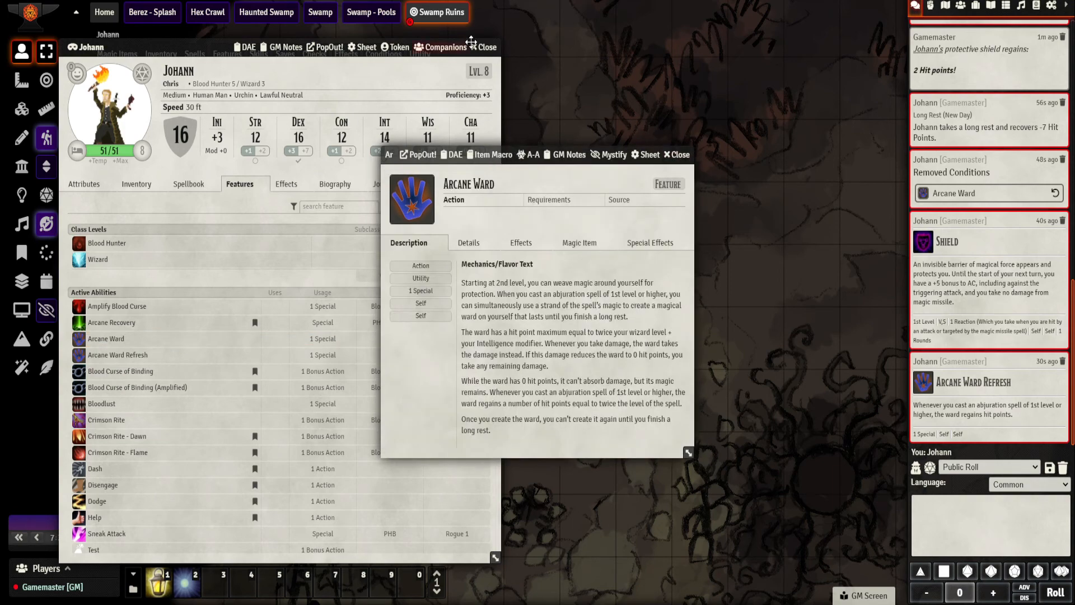
pyautogui.click(485, 47)
pyautogui.click(677, 155)
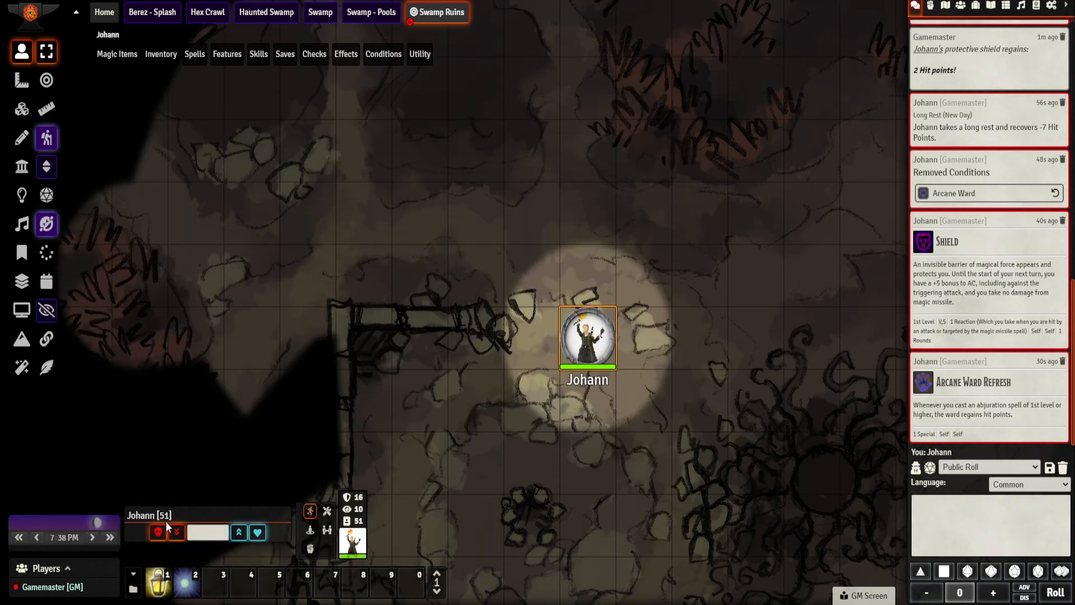
# - Search the macro directory for "arc" to find the Arcane Ward macros
pyautogui.click(133, 590)
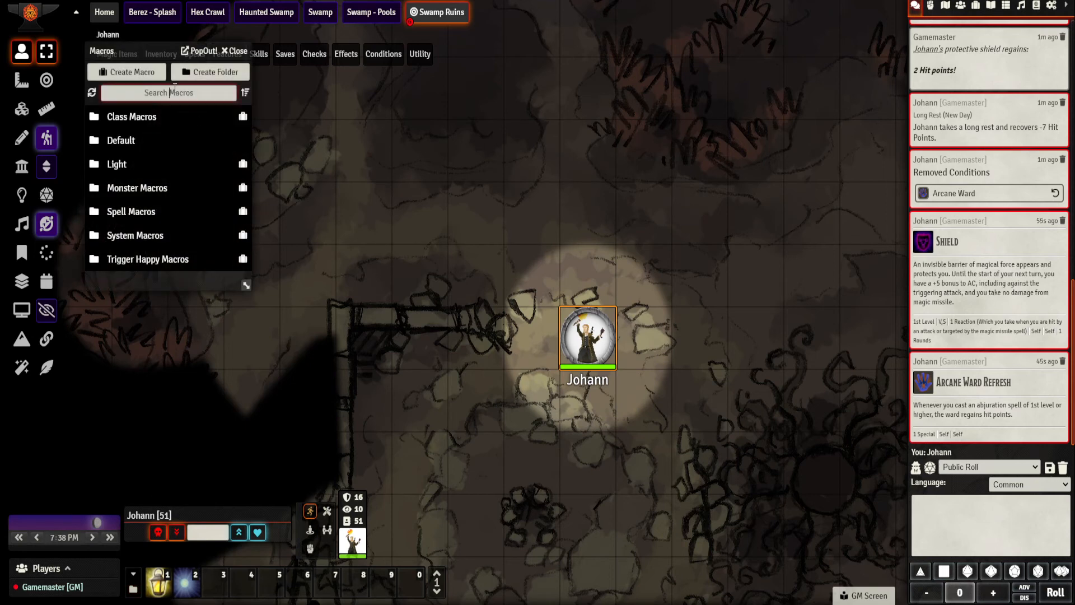
pyautogui.write('ac')
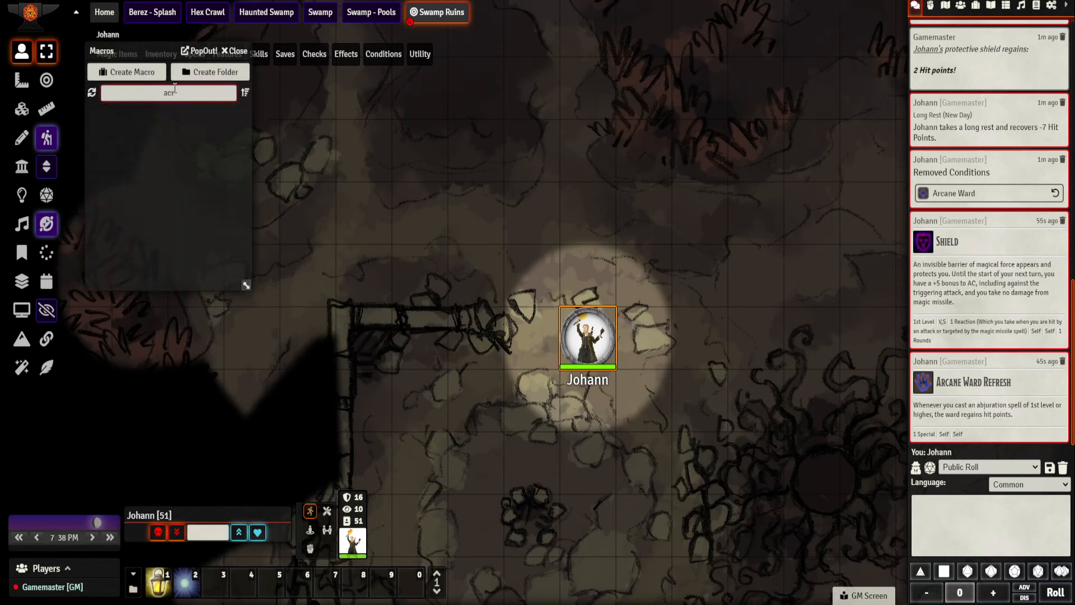
pyautogui.press('BackSpace')
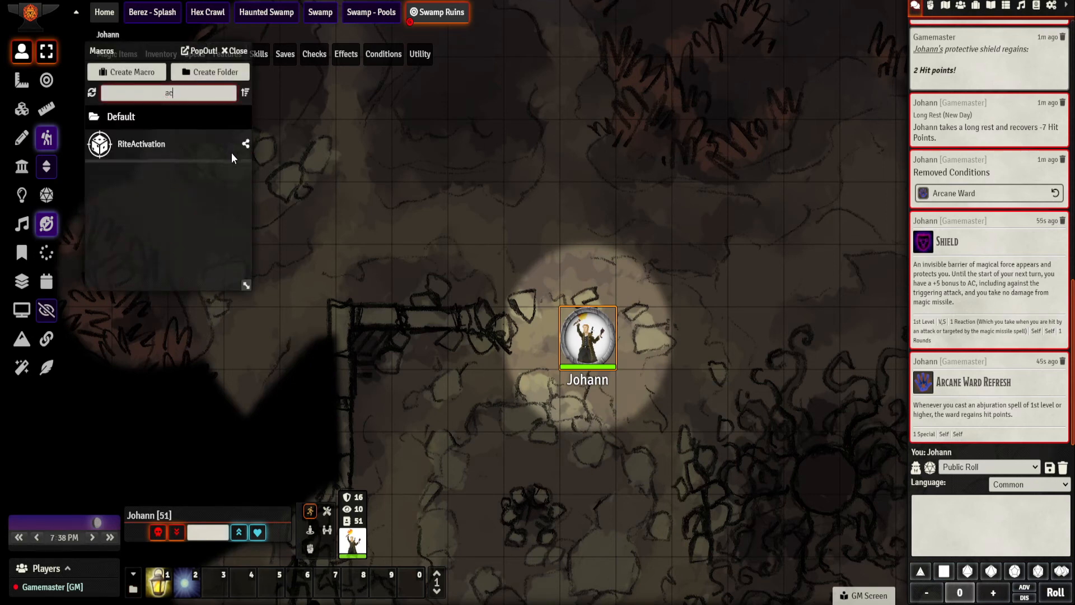
pyautogui.write('r')
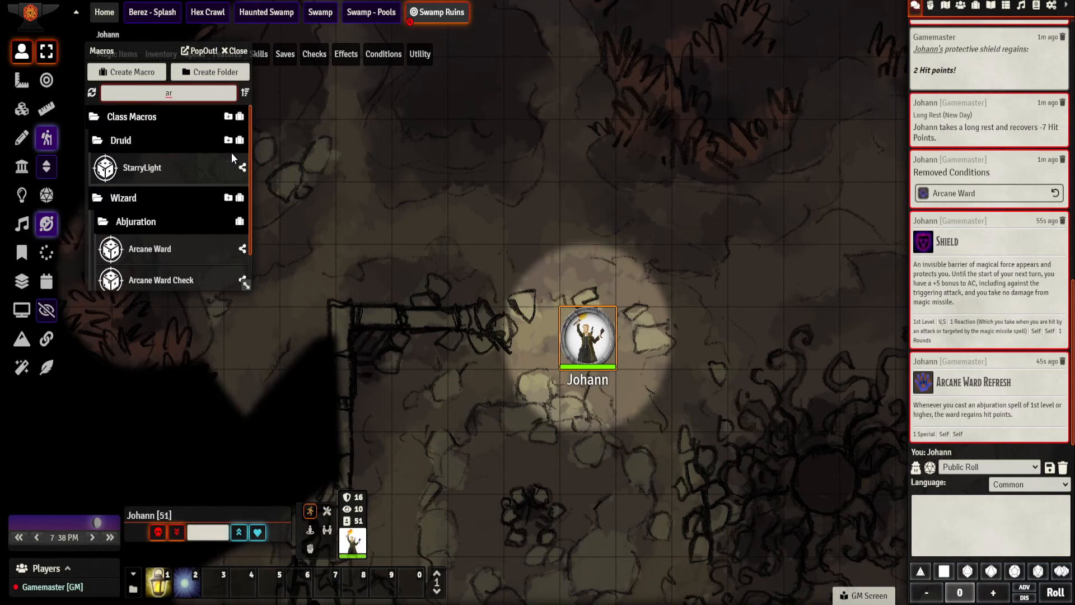
pyautogui.write('c')
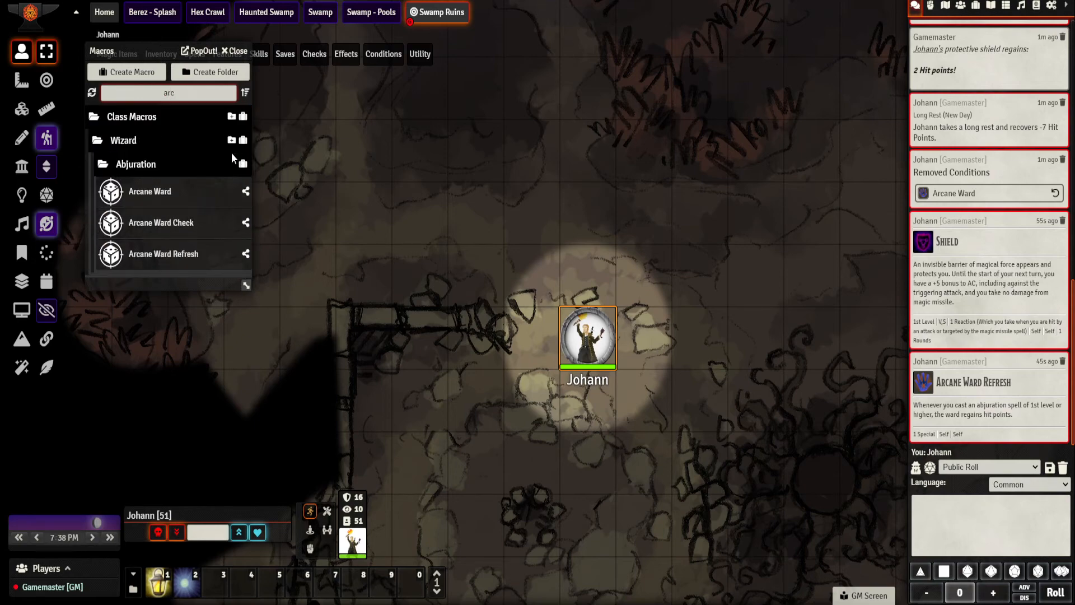
# - Open the Arcane Ward macro, enlarge its window to examine the full script, and close it
pyautogui.click(141, 194)
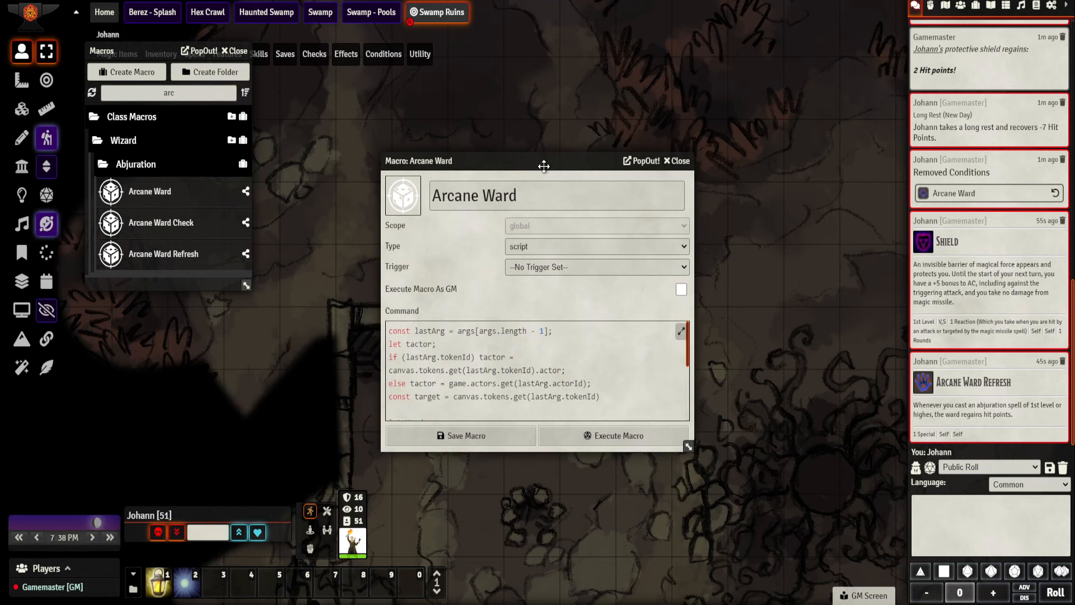
pyautogui.moveTo(543, 161); pyautogui.dragTo(460, 3)
pyautogui.moveTo(610, 291); pyautogui.dragTo(865, 540)
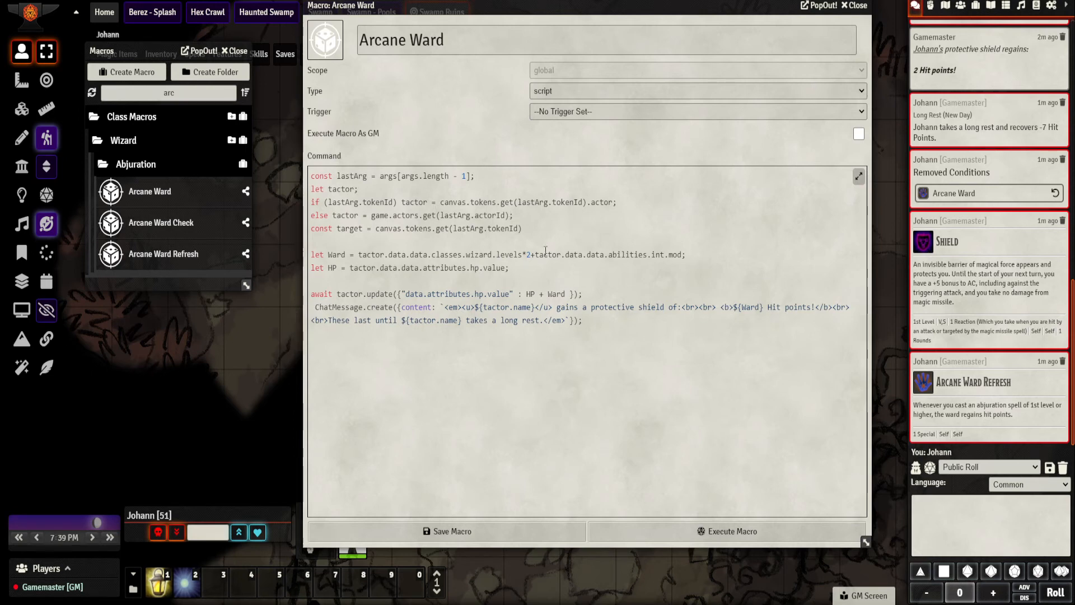
pyautogui.click(853, 6)
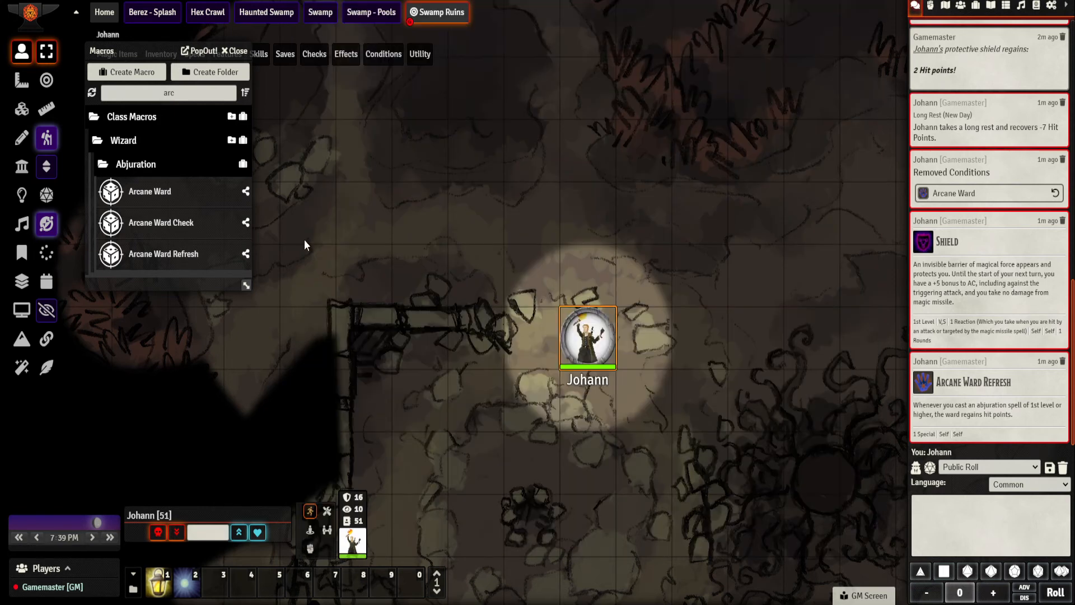
# - Open the Arcane Ward Check macro, enlarge its window to examine the effect check and reminder message, and close it
pyautogui.click(173, 224)
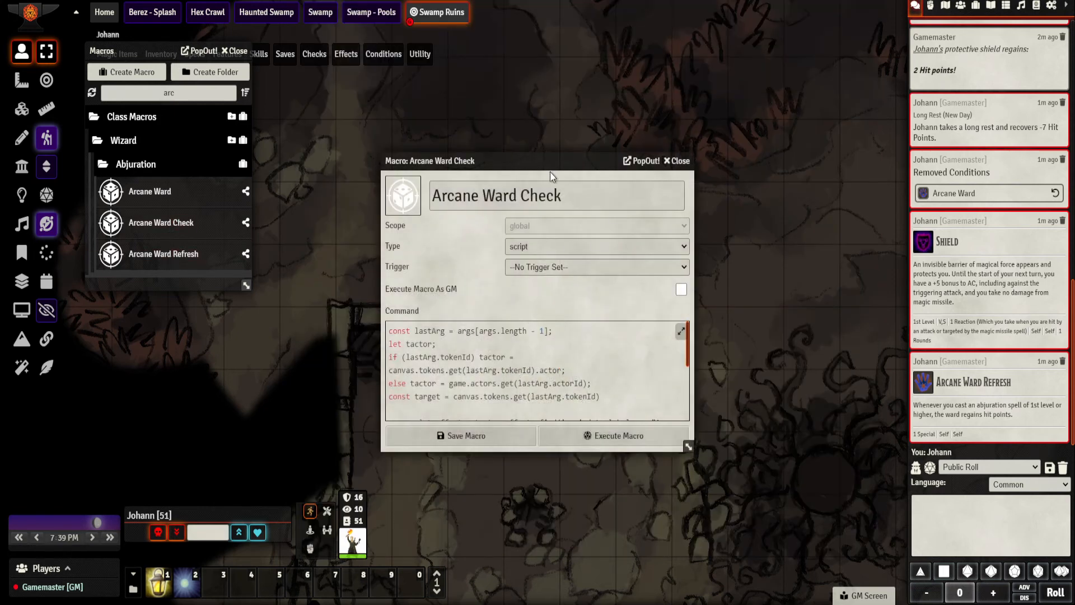
pyautogui.moveTo(621, 298); pyautogui.dragTo(845, 460)
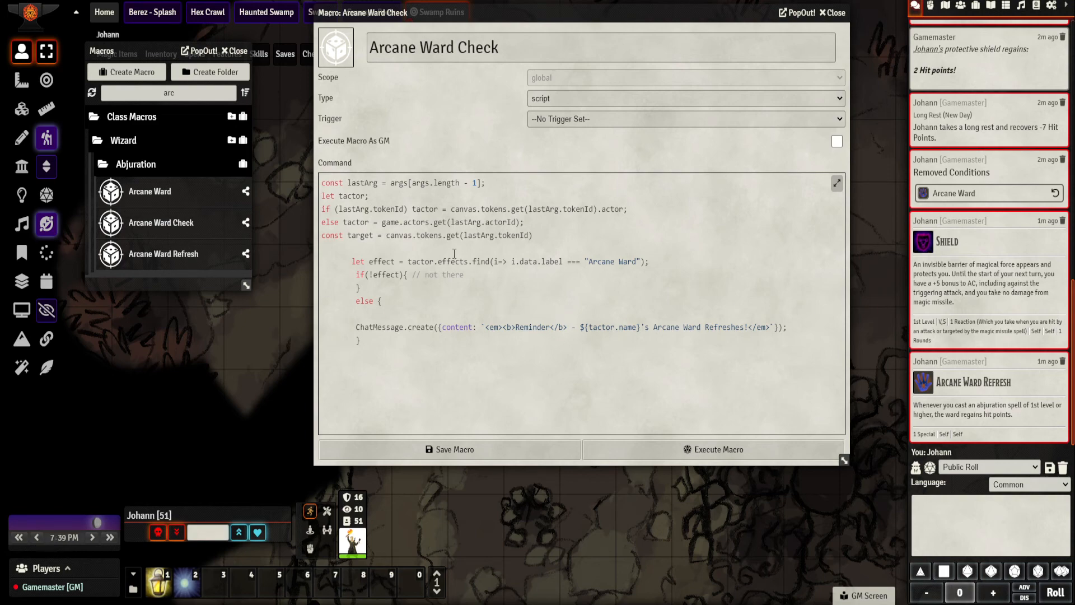
pyautogui.click(830, 12)
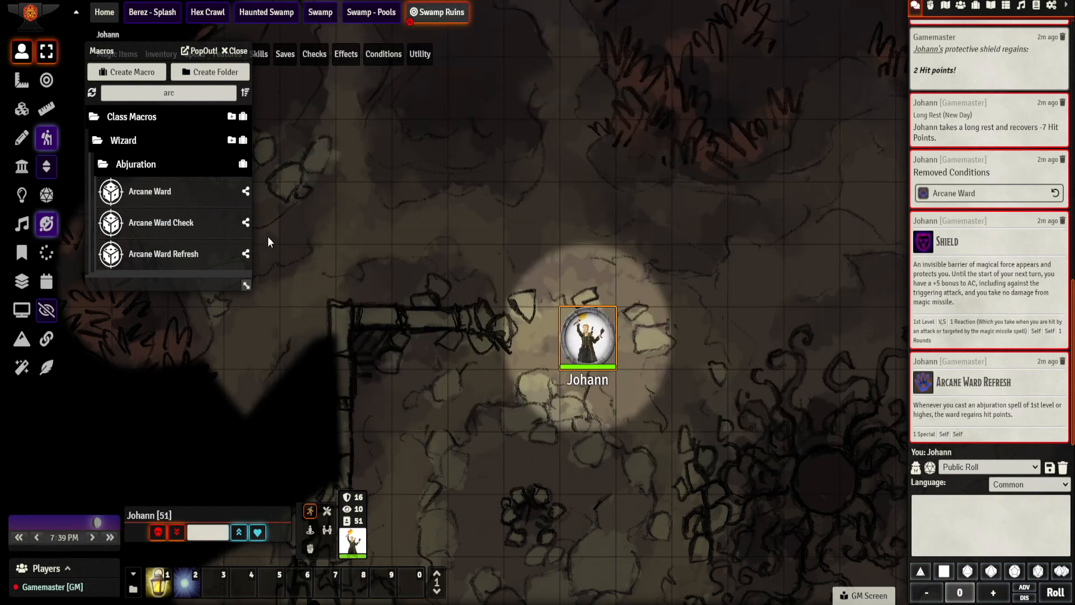
# - Open the Arcane Ward Refresh macro in an enlarged window, examine its spell level dialog and hit point callback code, and close it
pyautogui.click(174, 256)
pyautogui.moveTo(492, 157); pyautogui.dragTo(378, 22)
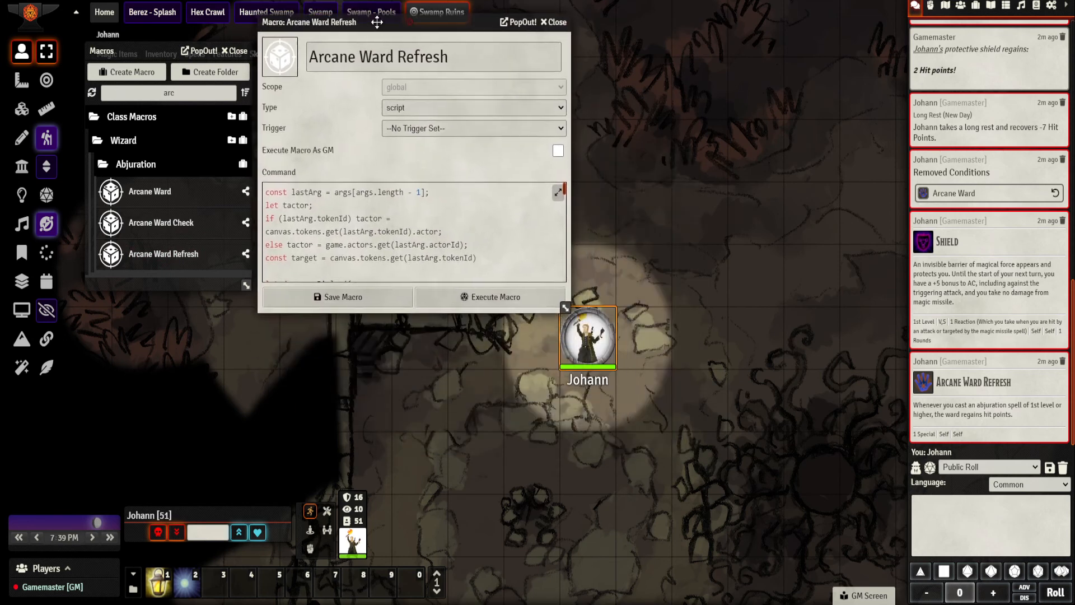
pyautogui.moveTo(578, 305); pyautogui.dragTo(872, 585)
pyautogui.scroll(-2, 620, 269)
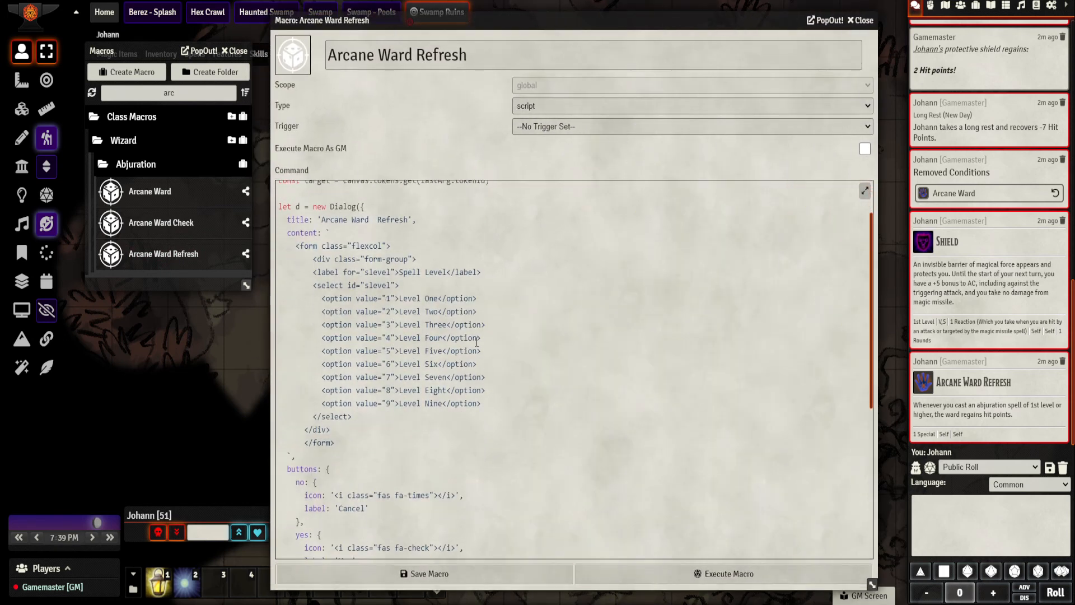
pyautogui.scroll(-7, 510, 422)
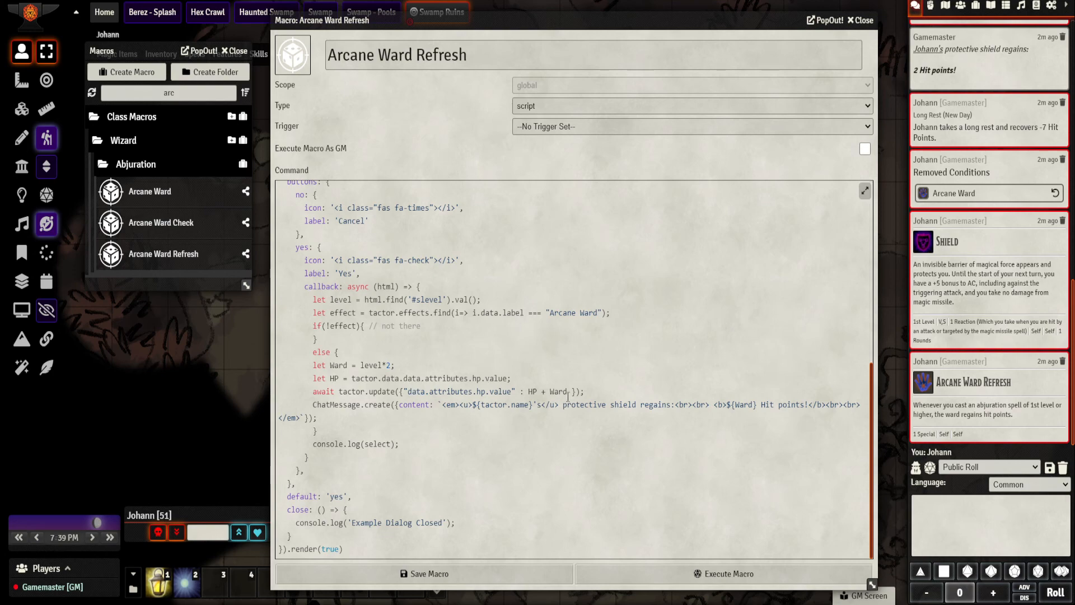
pyautogui.scroll(10, 581, 396)
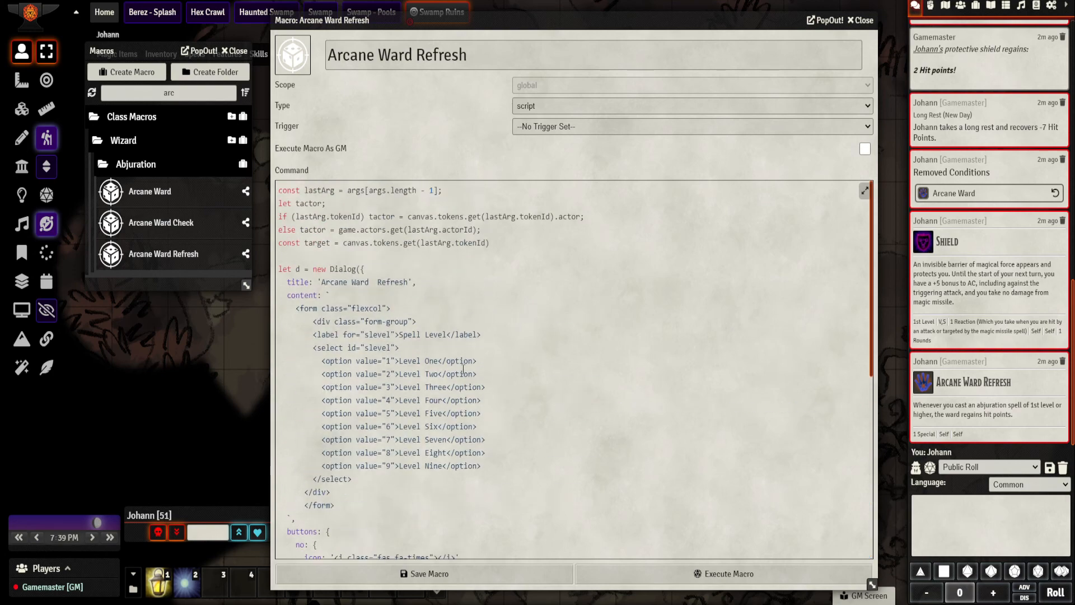
pyautogui.scroll(-8, 447, 348)
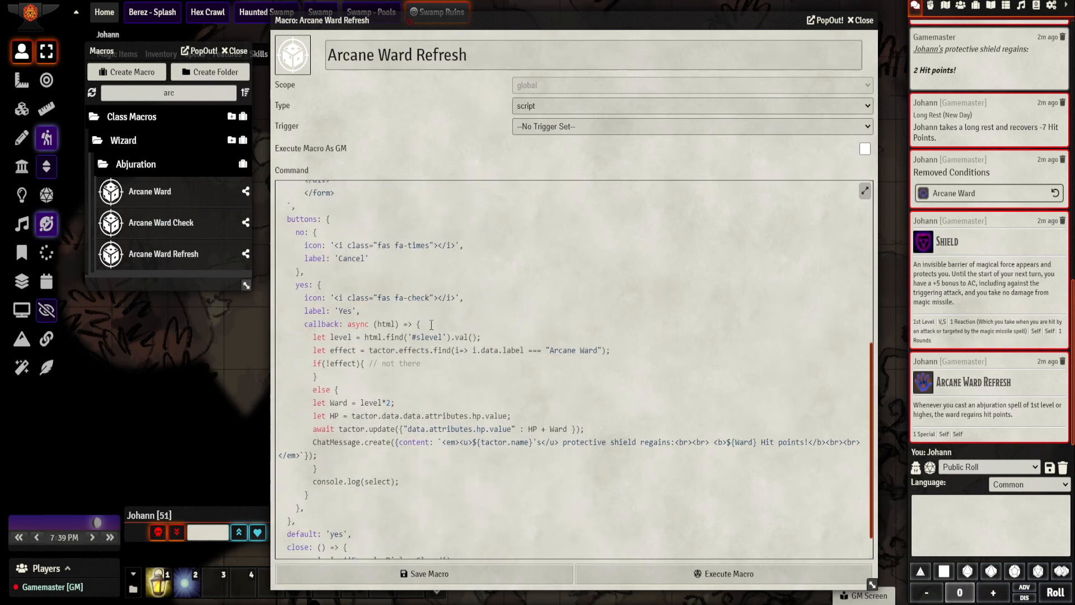
pyautogui.scroll(-1, 431, 325)
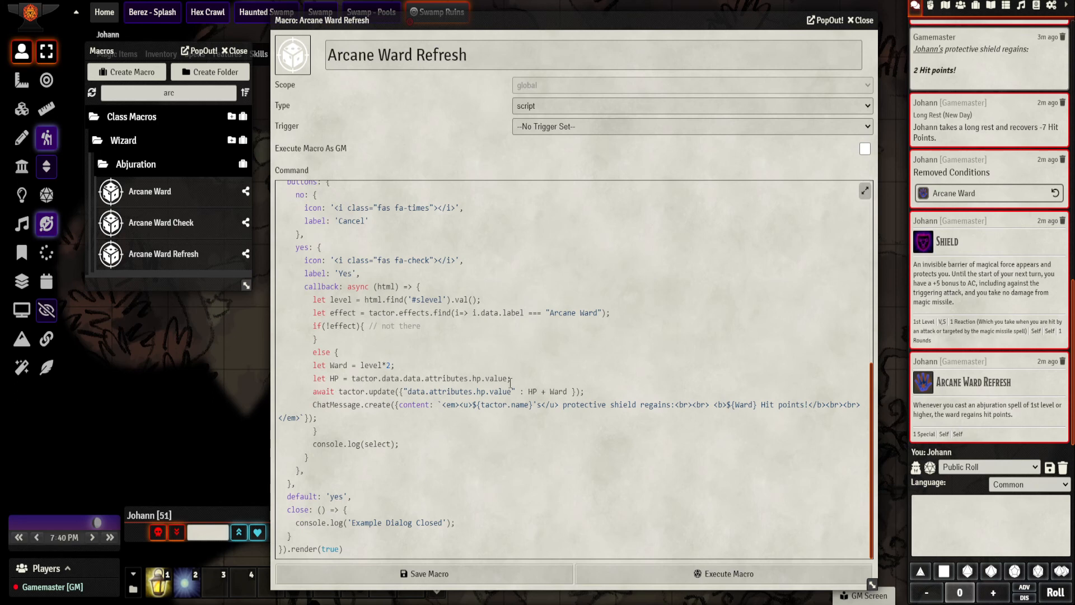
pyautogui.click(861, 21)
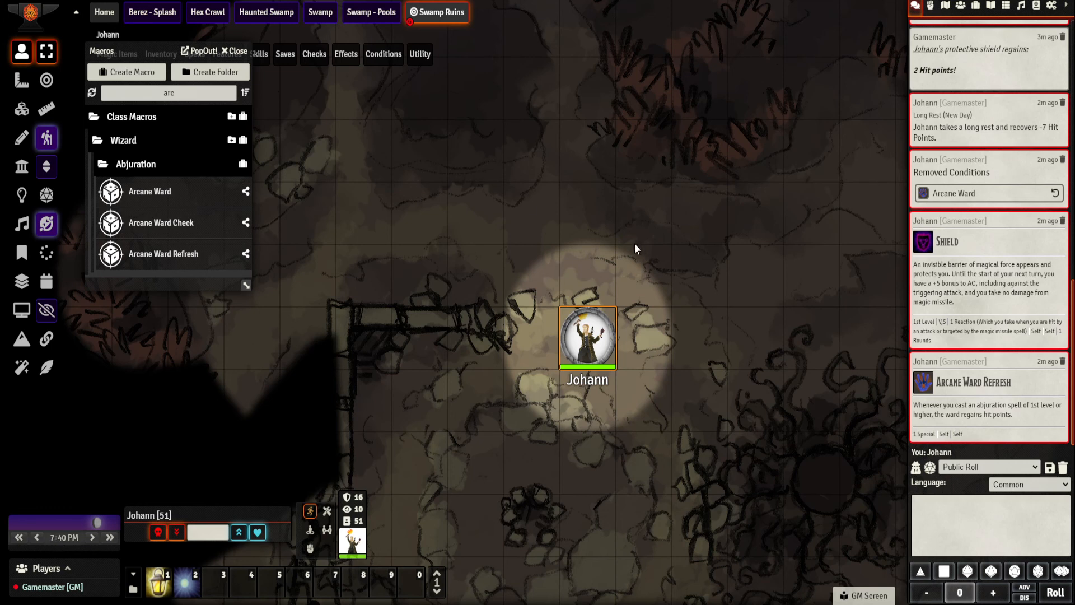